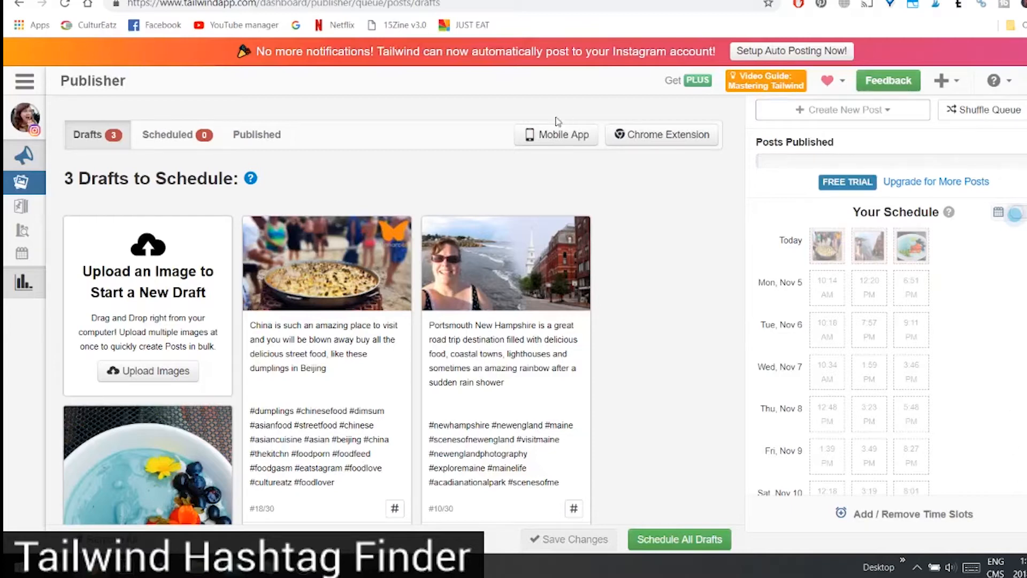
# Step: Write "Amazing breakfast at Laney and Lu I ordered a Blue Majik smoothie" as the caption of the blue smoothie bowl draft
pyautogui.moveTo(20, 137)
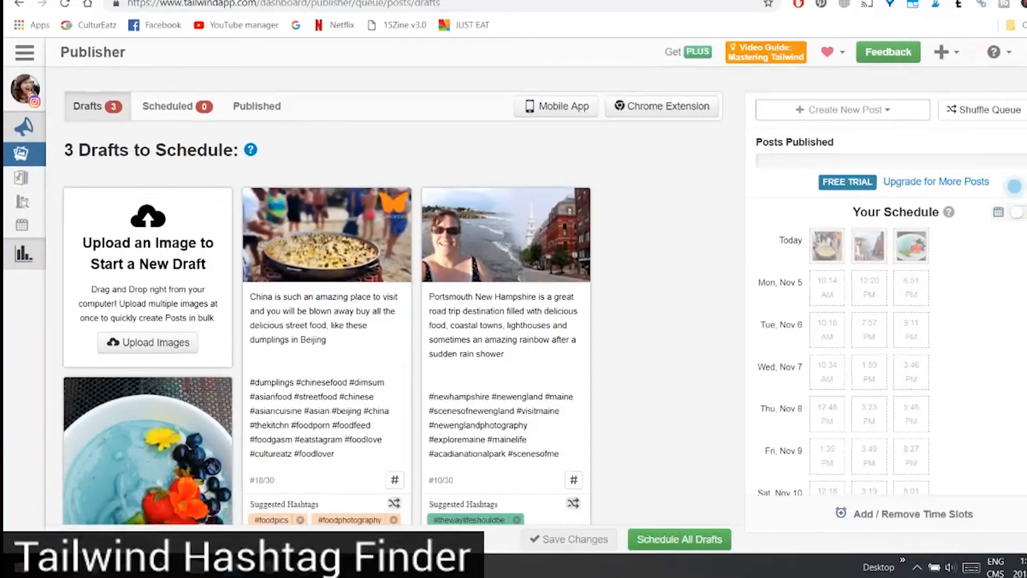
pyautogui.scroll(-2, 392, 300)
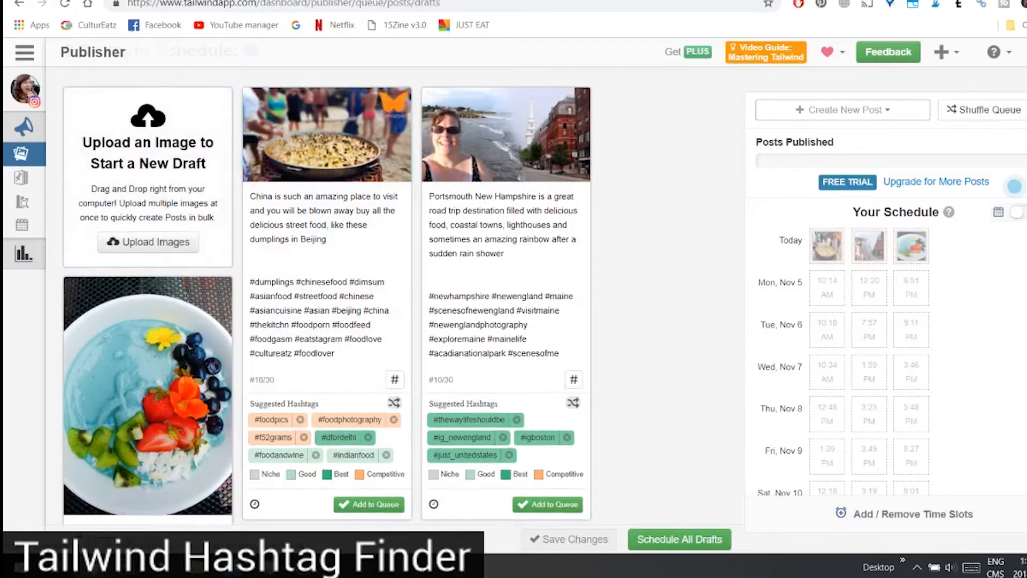
pyautogui.scroll(-3, 326, 294)
pyautogui.scroll(-1, 326, 294)
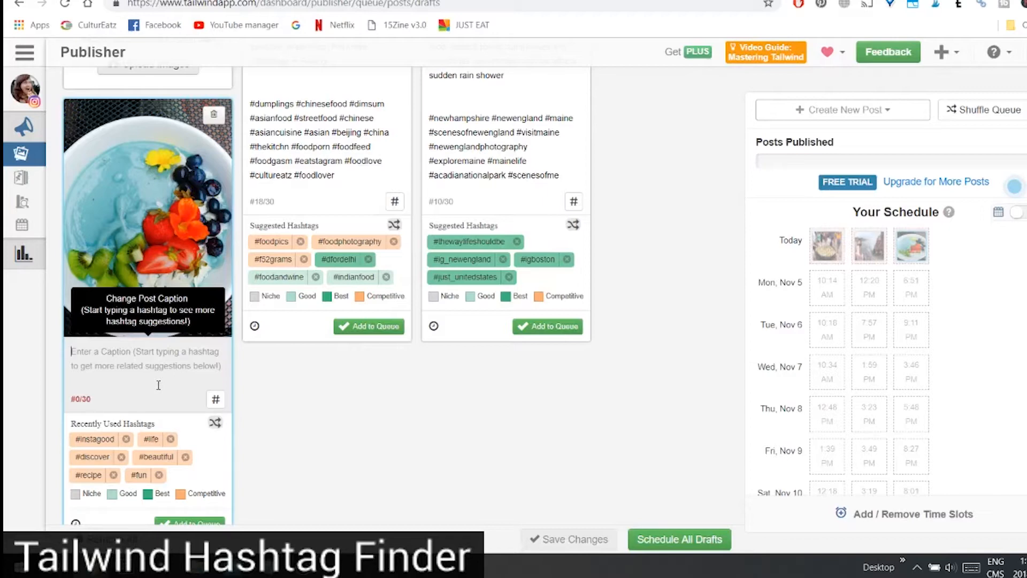
pyautogui.write('Ama')
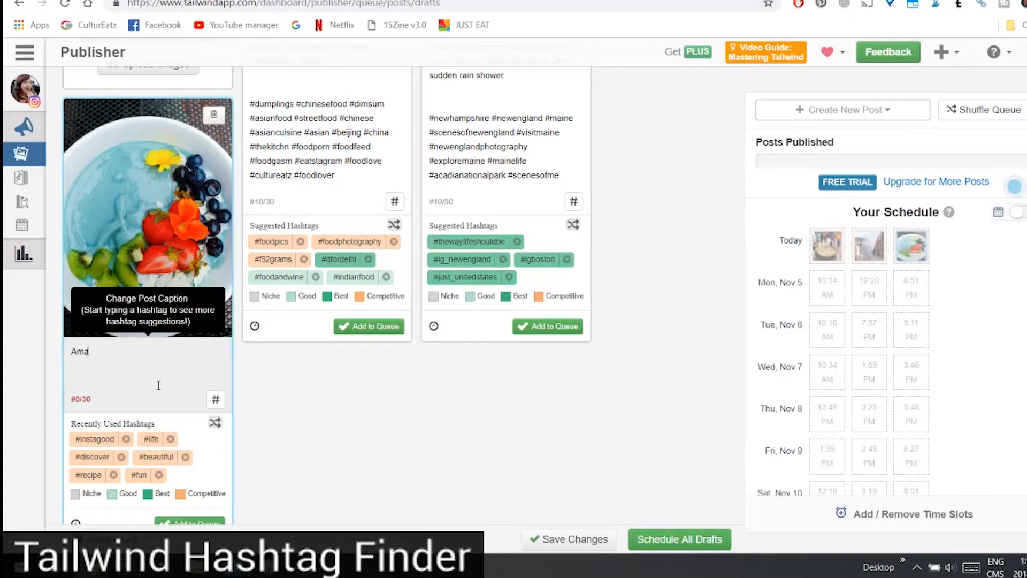
pyautogui.write('zing breakfast at')
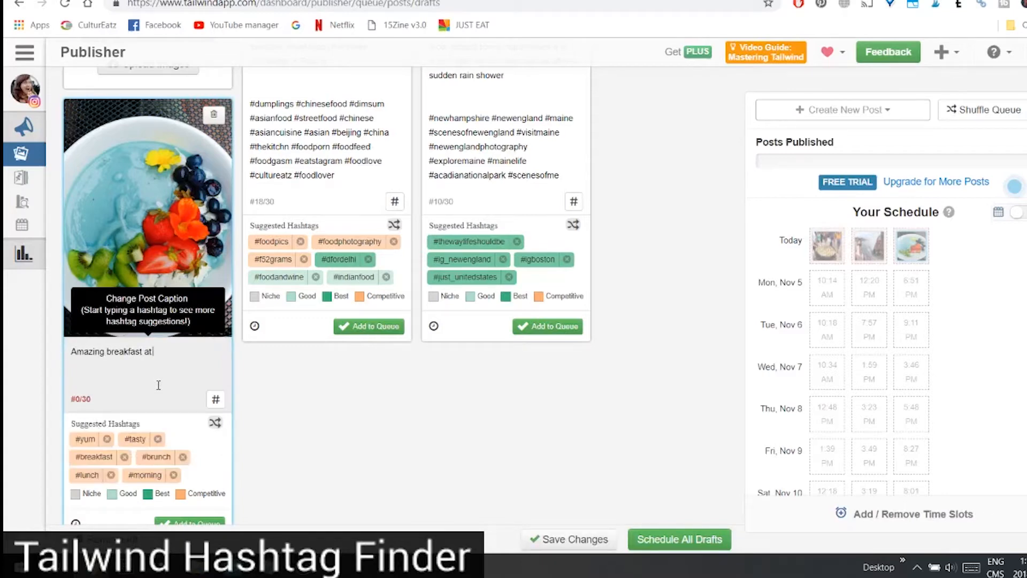
pyautogui.write(' Laney and Lu I ordered a Blue Ma')
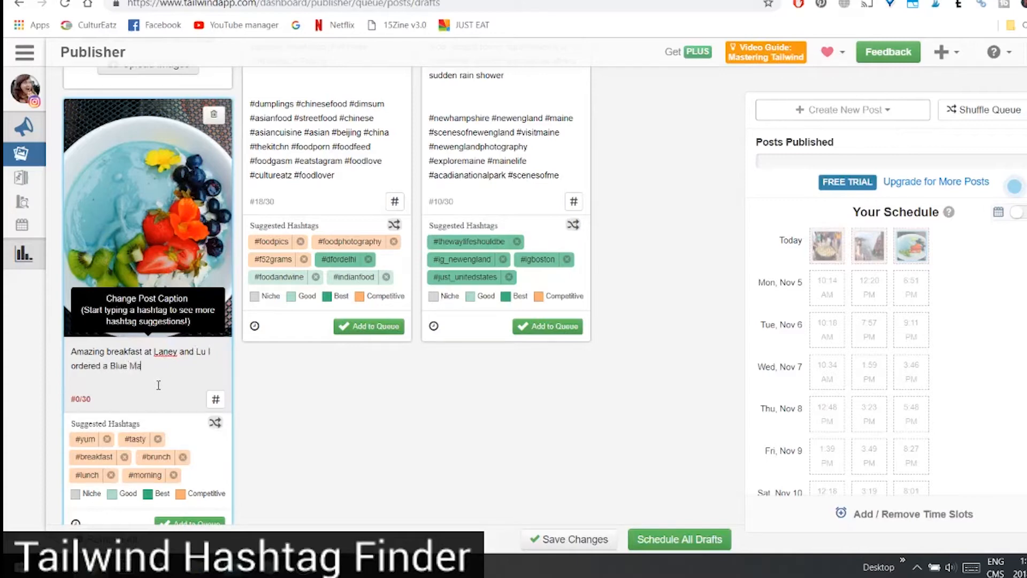
pyautogui.write('jik smoothie')
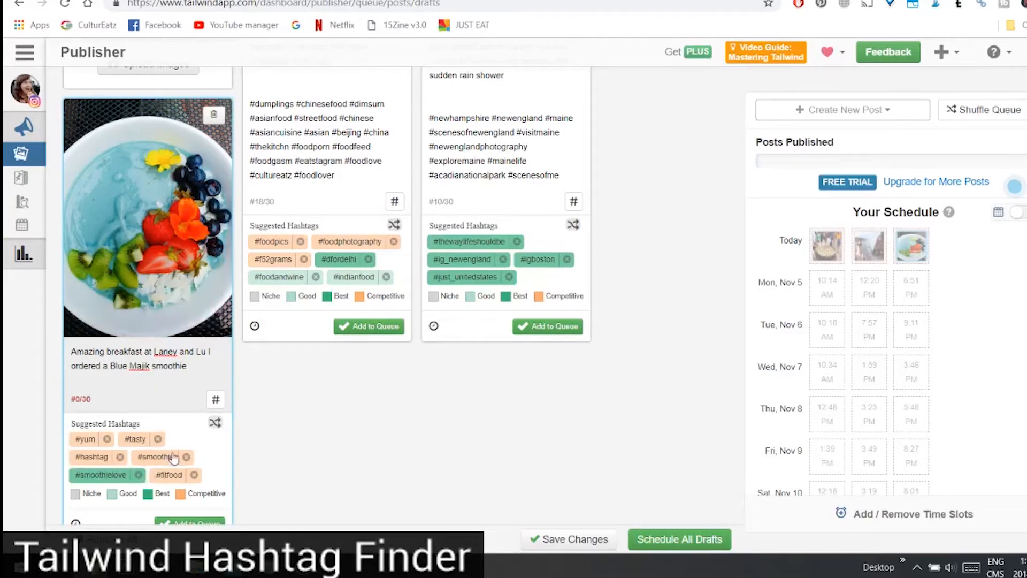
# Step: Continue the smoothie bowl caption with "which contains pineapples bananas kiwi strawberries and many more healthy ingredients."
pyautogui.moveTo(173, 479)
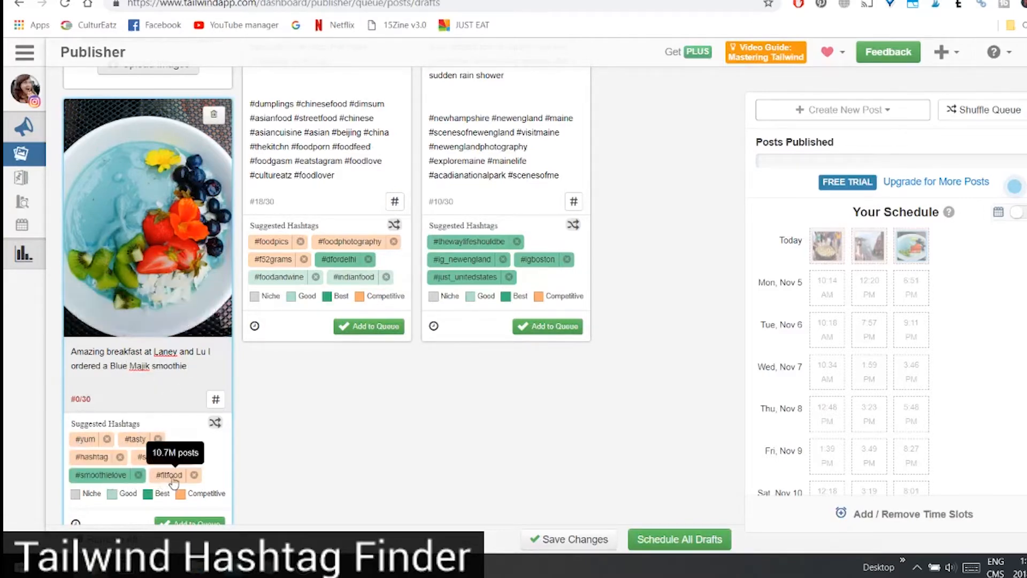
pyautogui.moveTo(42, 449)
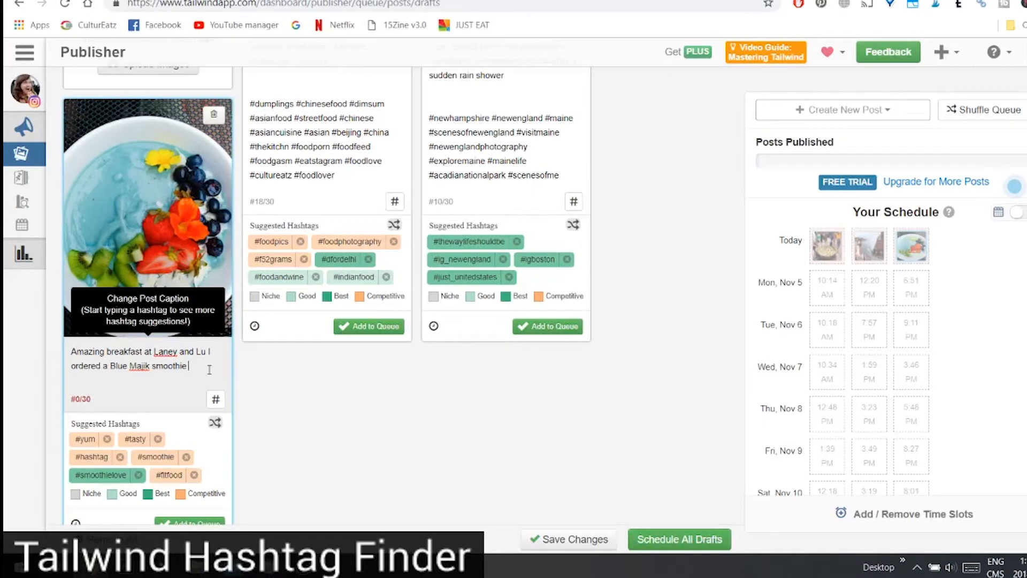
pyautogui.write('which contains')
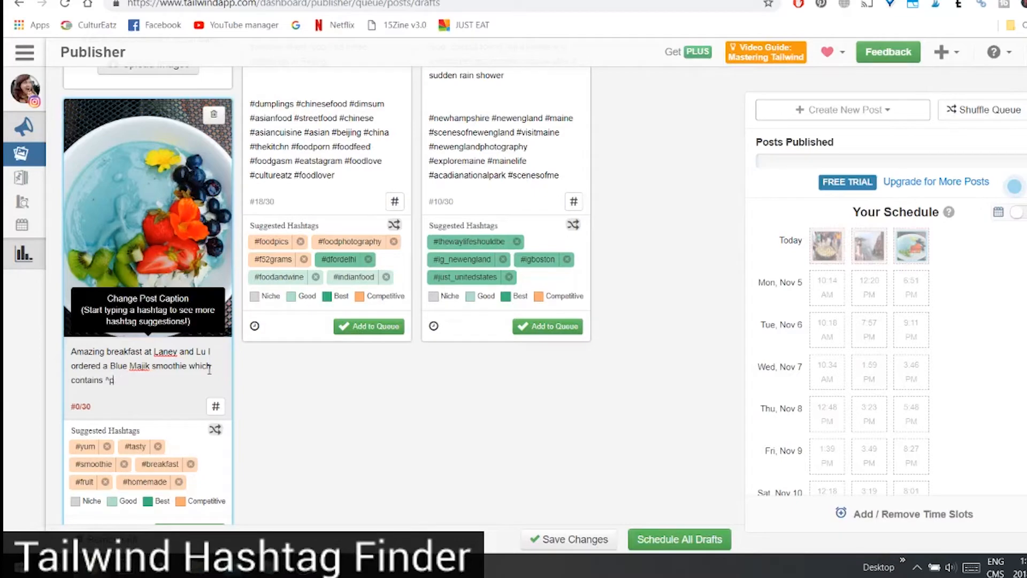
pyautogui.write('pineapples bana')
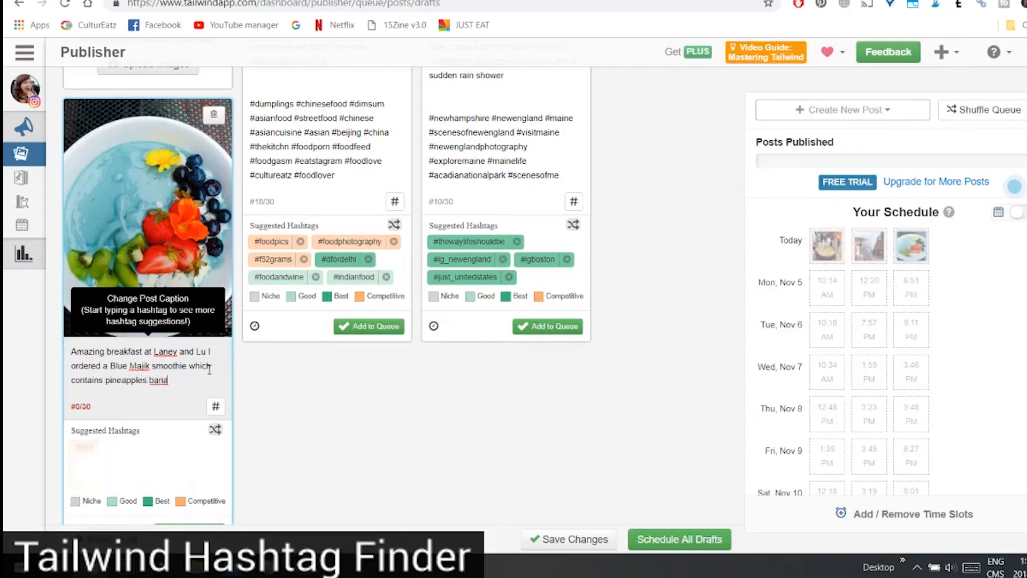
pyautogui.write('nas kiwistrawberrie')
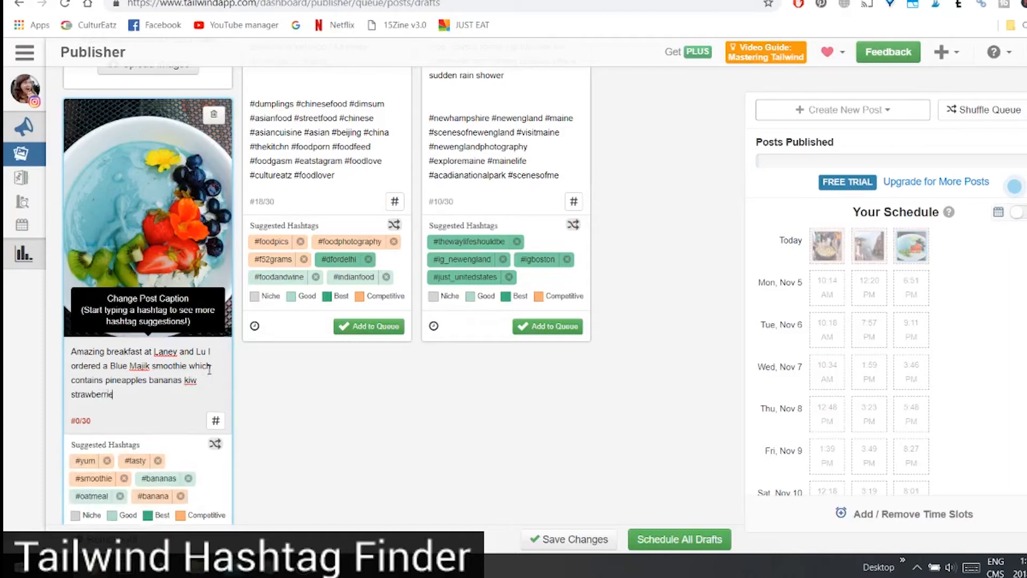
pyautogui.write('s and')
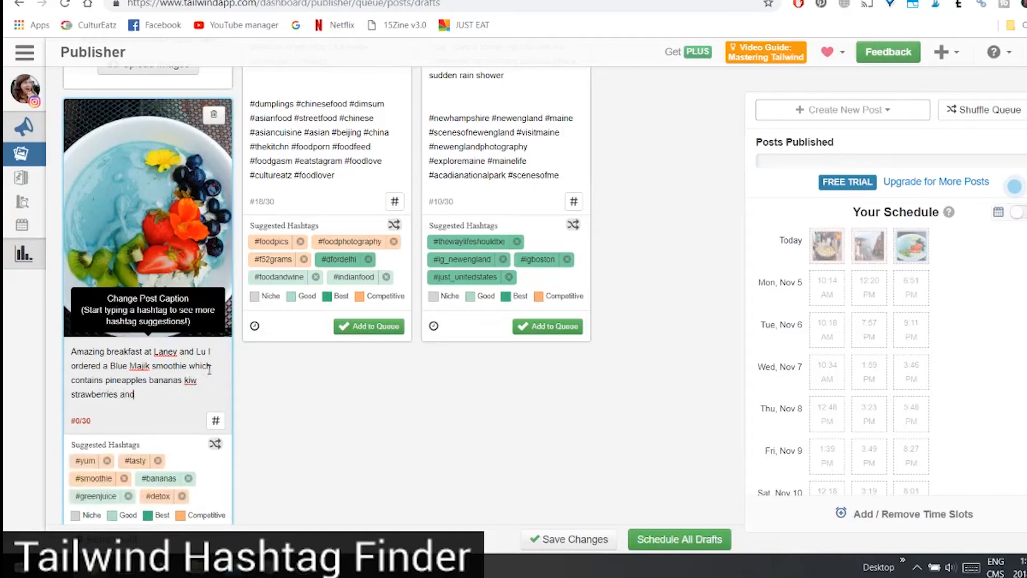
pyautogui.write(' marny more healthy ingredients')
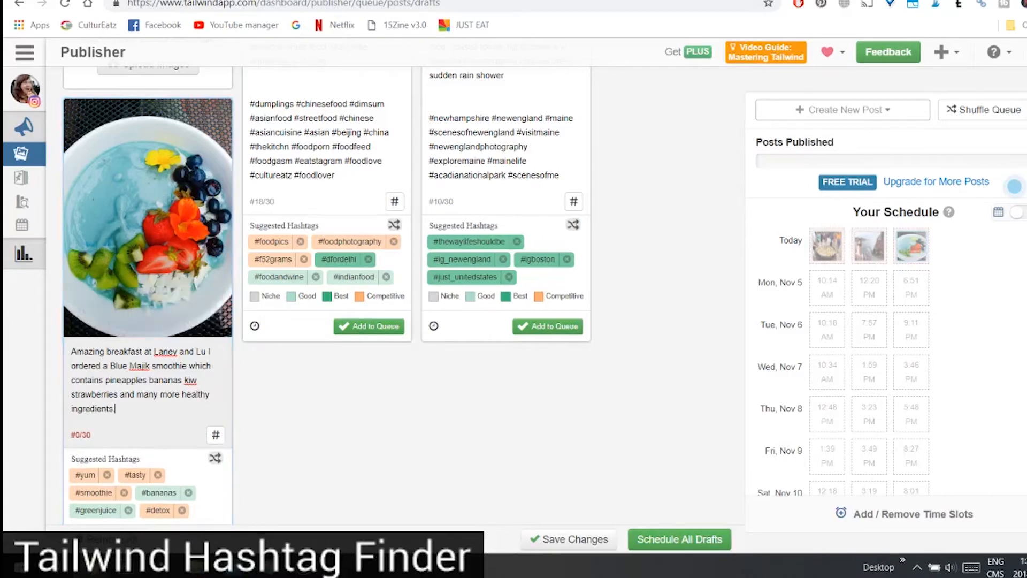
pyautogui.scroll(-1, 160, 396)
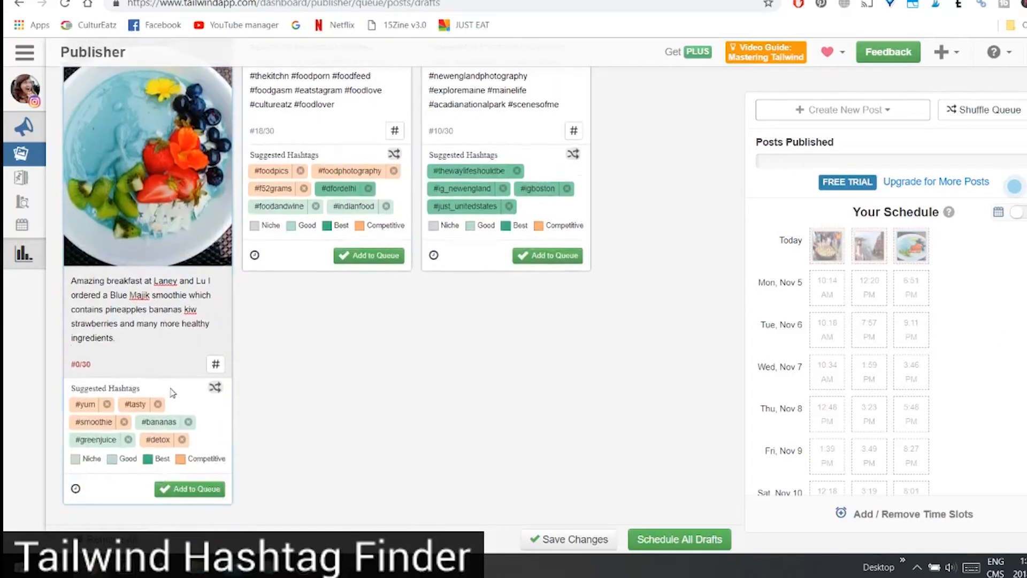
# Step: Leave blank lines below the caption text and add the suggested hashtags #smoothie, #detox and #nutrition
pyautogui.moveTo(98, 426)
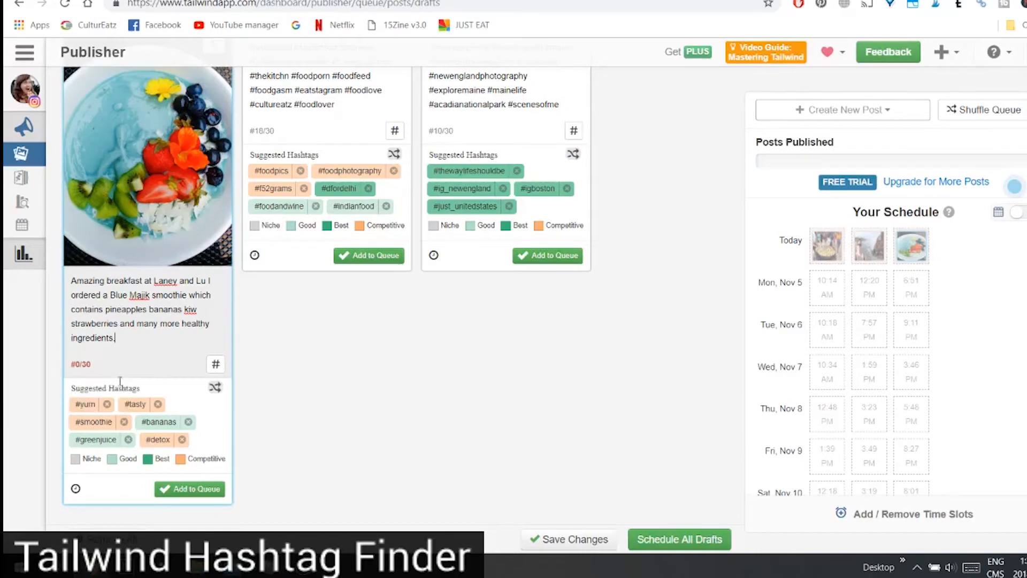
pyautogui.press('Return')
pyautogui.press('Return')
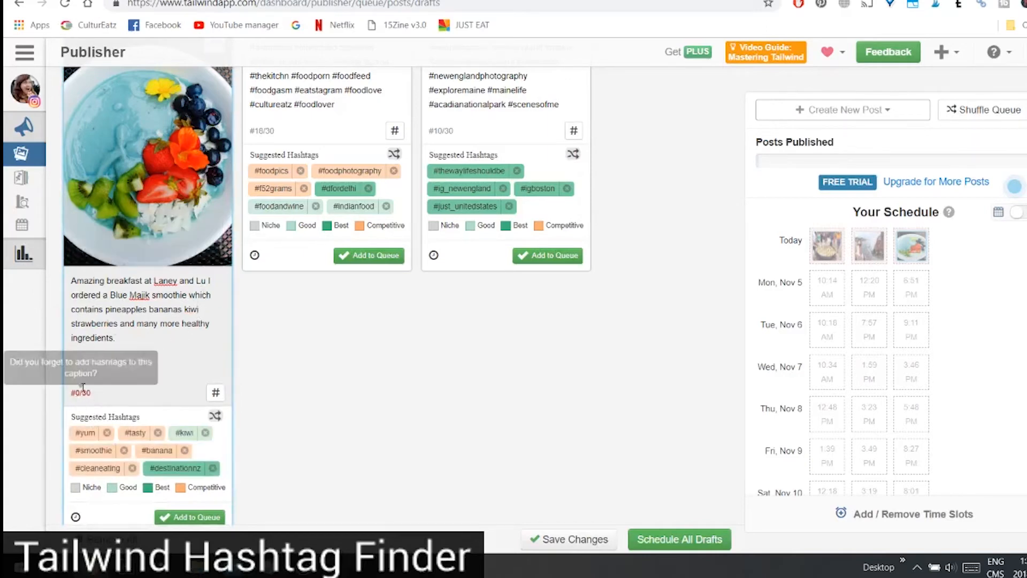
pyautogui.click(105, 452)
pyautogui.moveTo(105, 457)
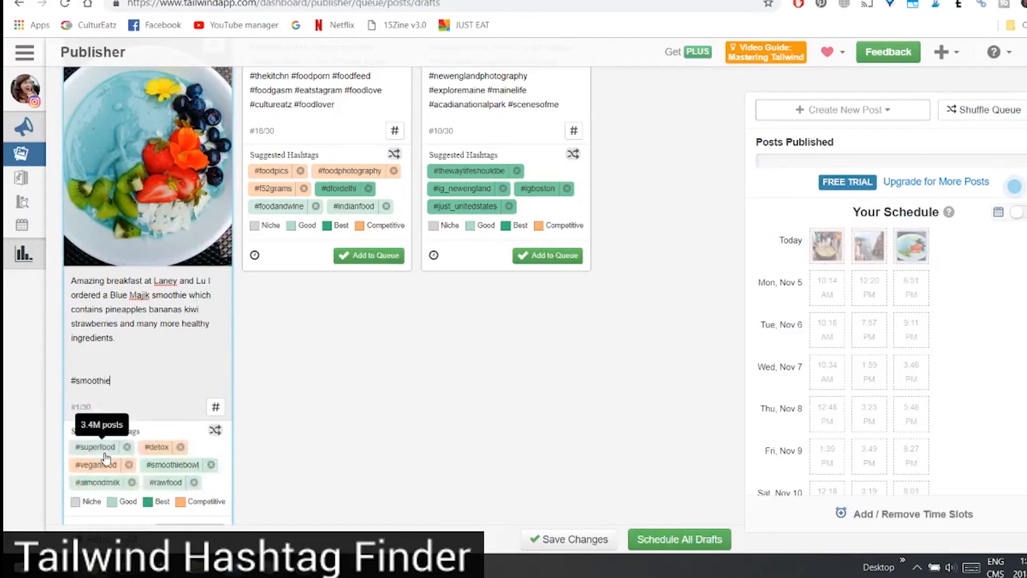
pyautogui.moveTo(165, 448)
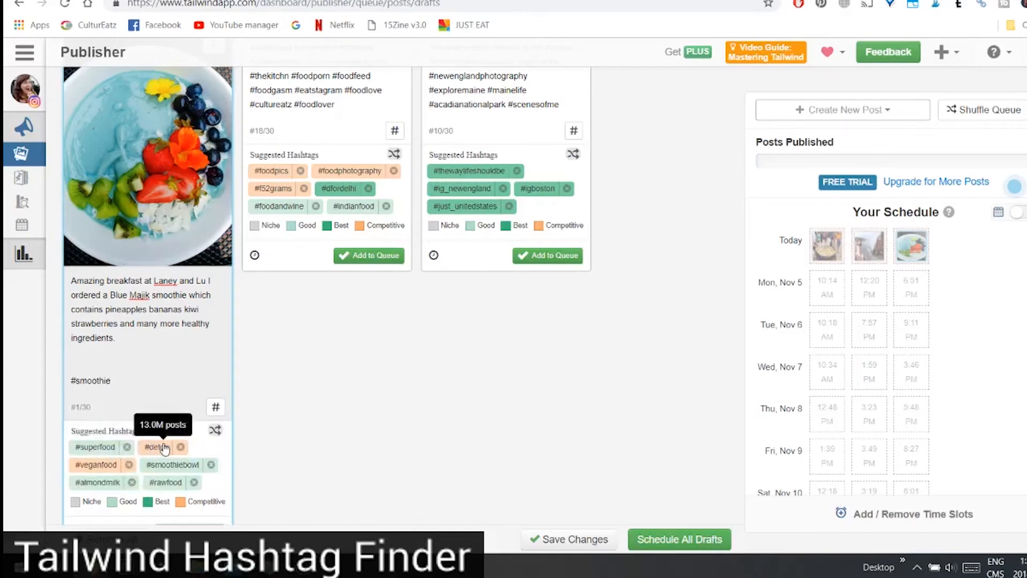
pyautogui.click(164, 448)
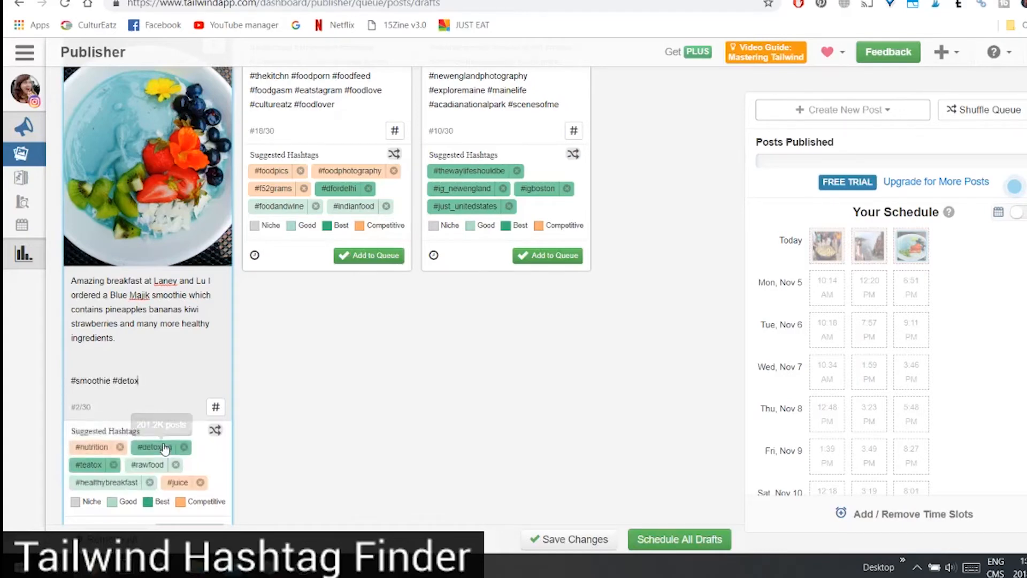
pyautogui.click(92, 448)
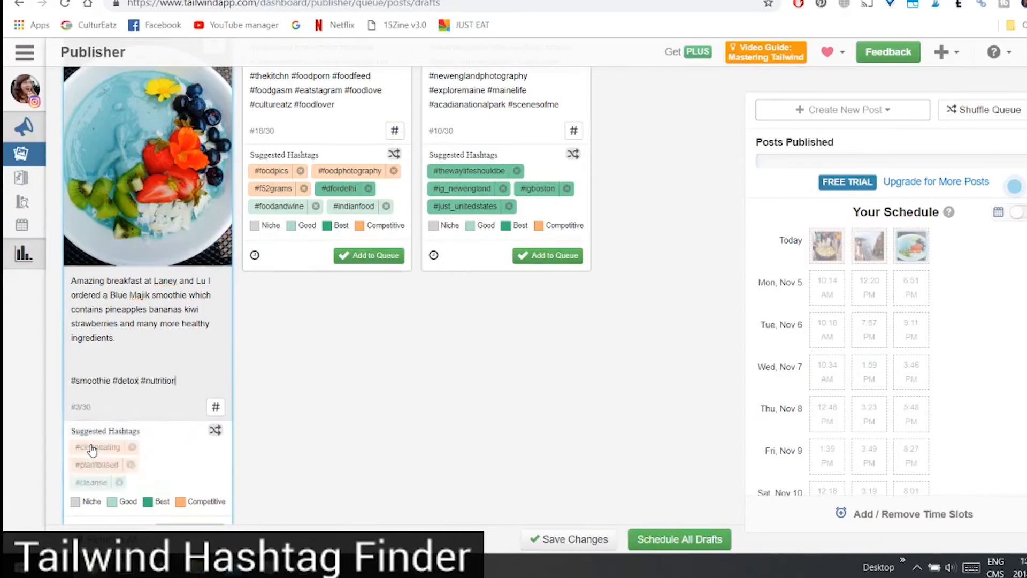
# Step: Add the suggested hashtags #smoothiebowl, #banana, #foods4thought, #thekitchn and #strawberry to the smoothie bowl caption
pyautogui.moveTo(92, 450)
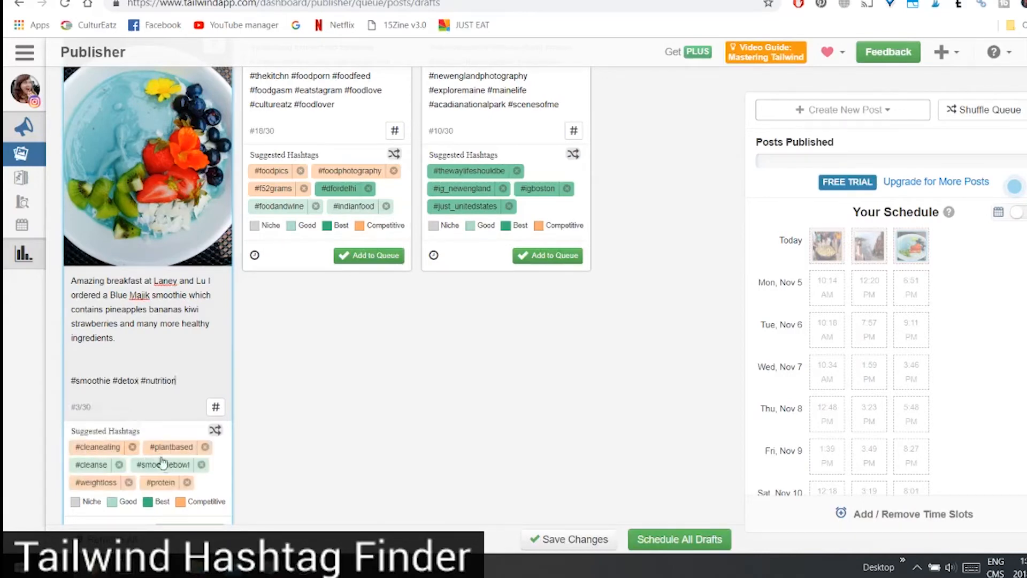
pyautogui.moveTo(169, 468)
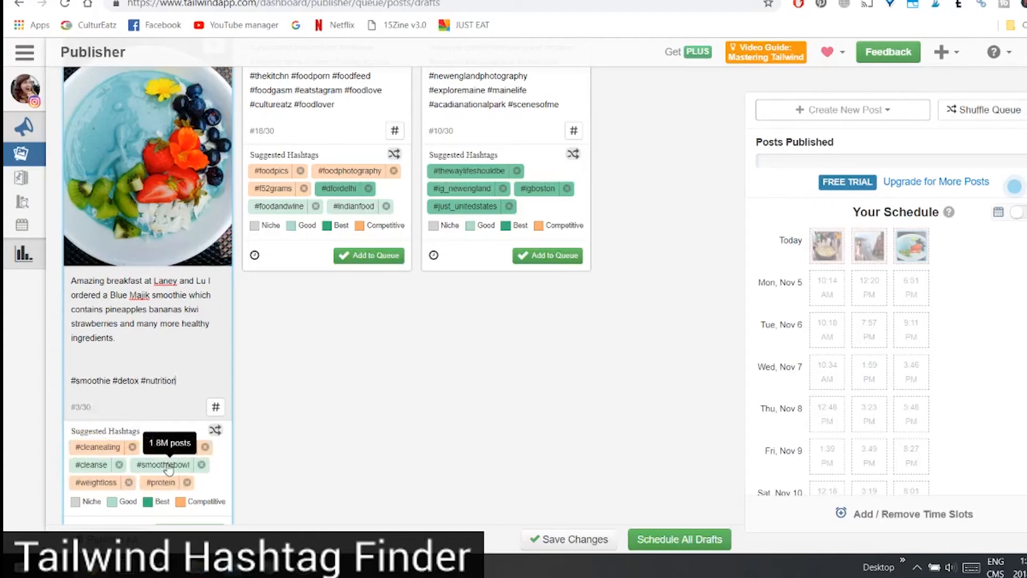
pyautogui.click(168, 469)
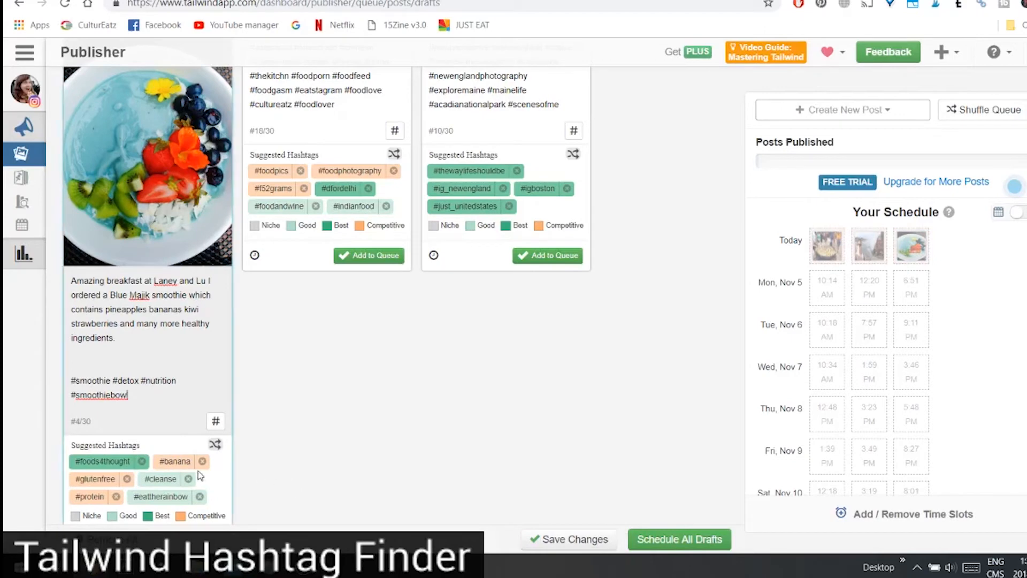
pyautogui.click(179, 467)
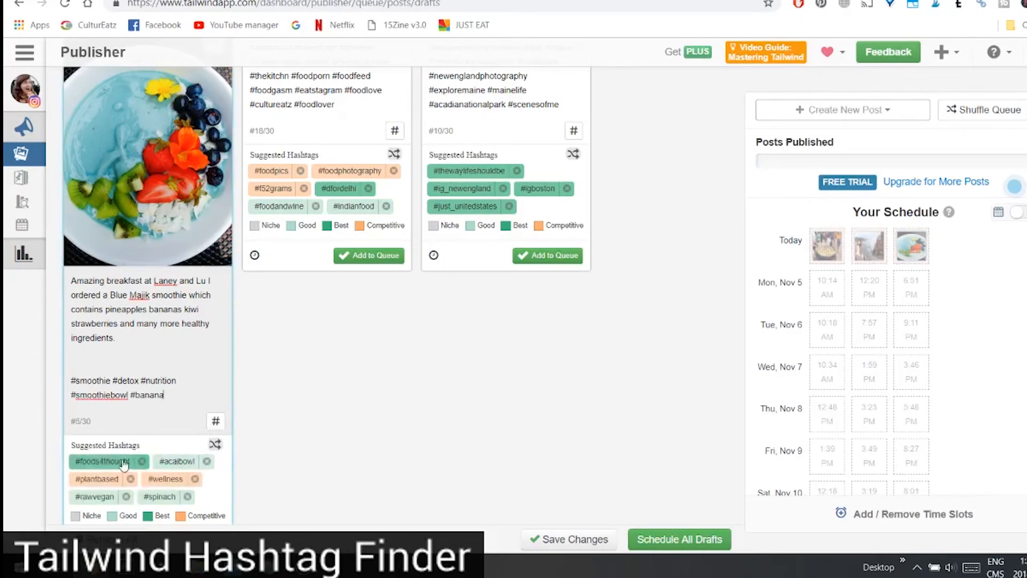
pyautogui.moveTo(121, 465)
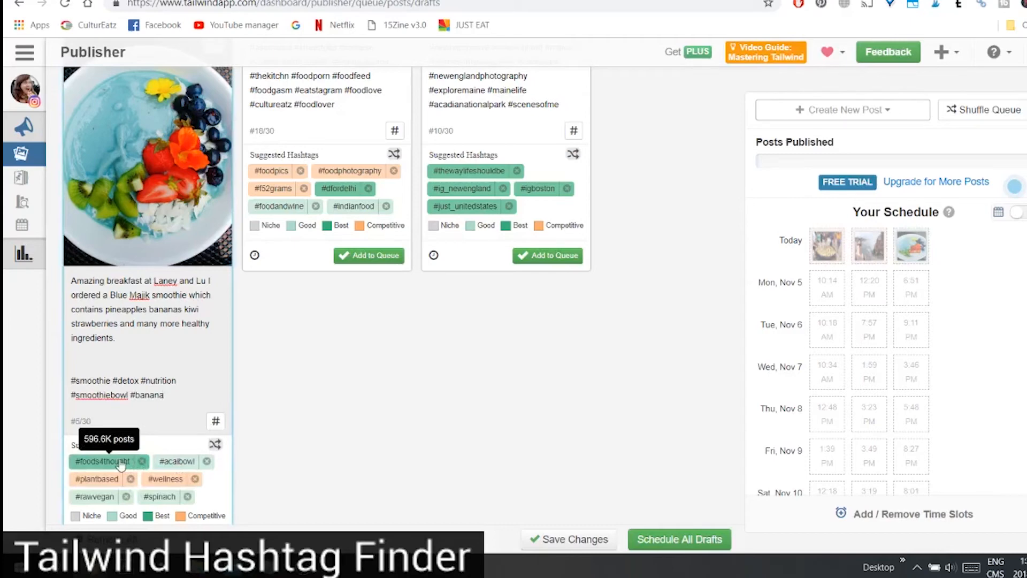
pyautogui.click(120, 461)
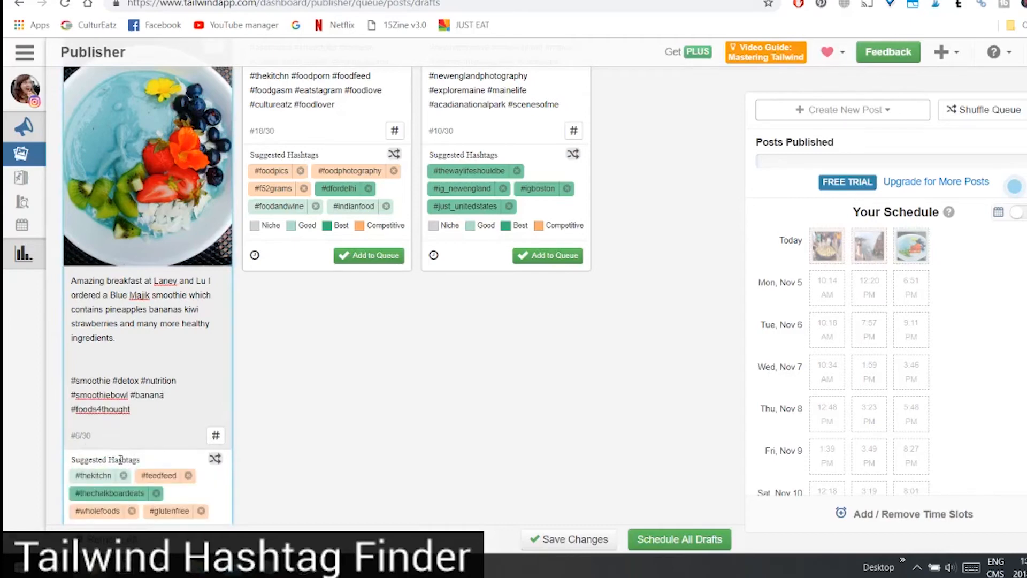
pyautogui.moveTo(87, 479)
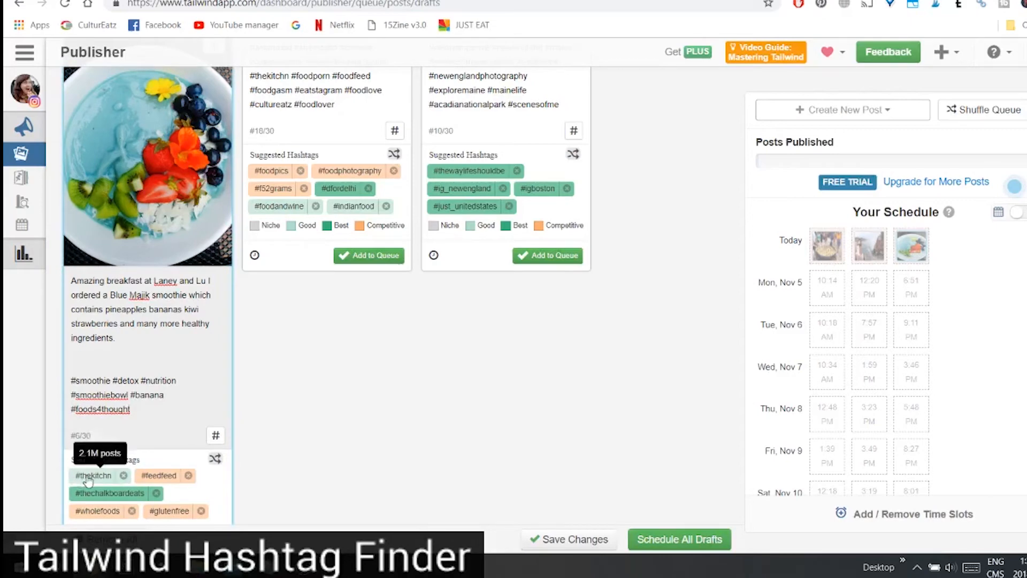
pyautogui.click(88, 477)
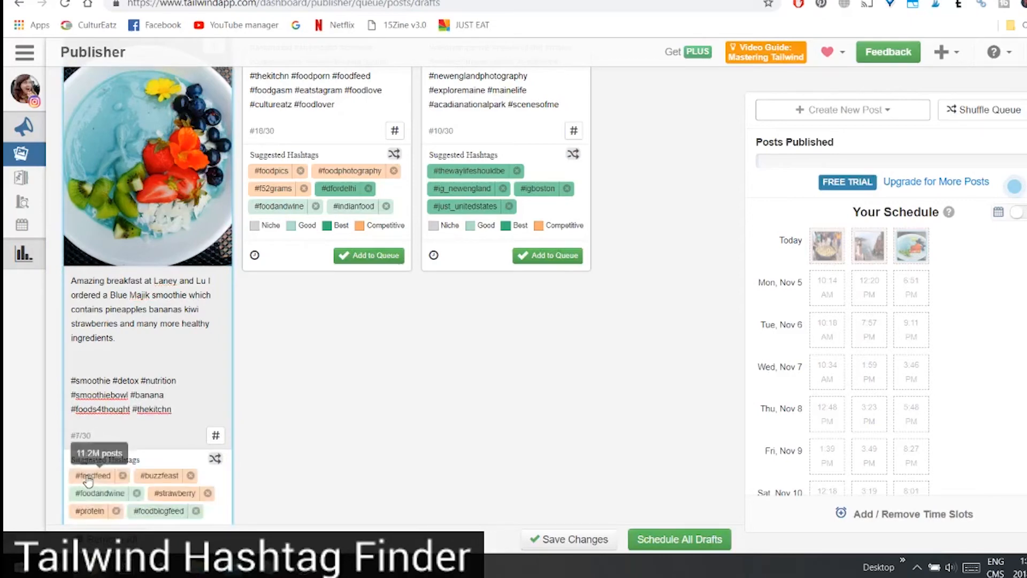
pyautogui.click(176, 494)
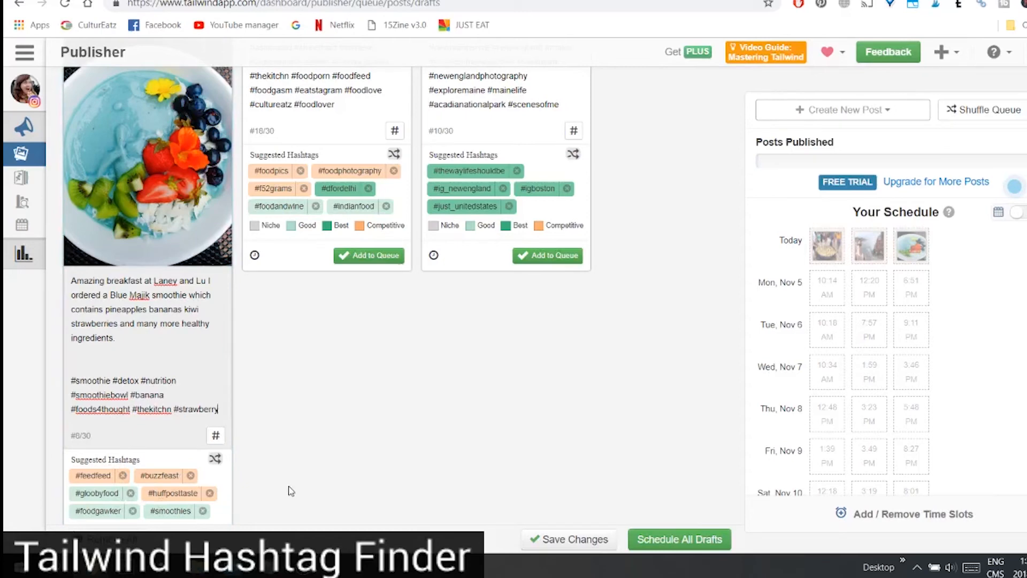
# Step: Request more hashtag suggestions for the smoothie bowl draft and add #healthyliving and #feedfeed to its caption
pyautogui.click(215, 460)
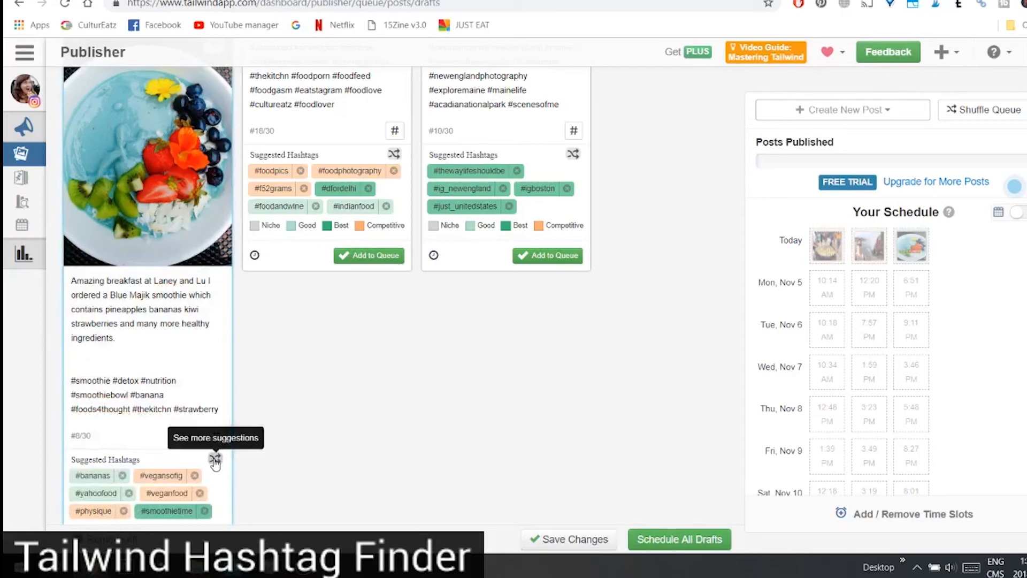
pyautogui.click(215, 460)
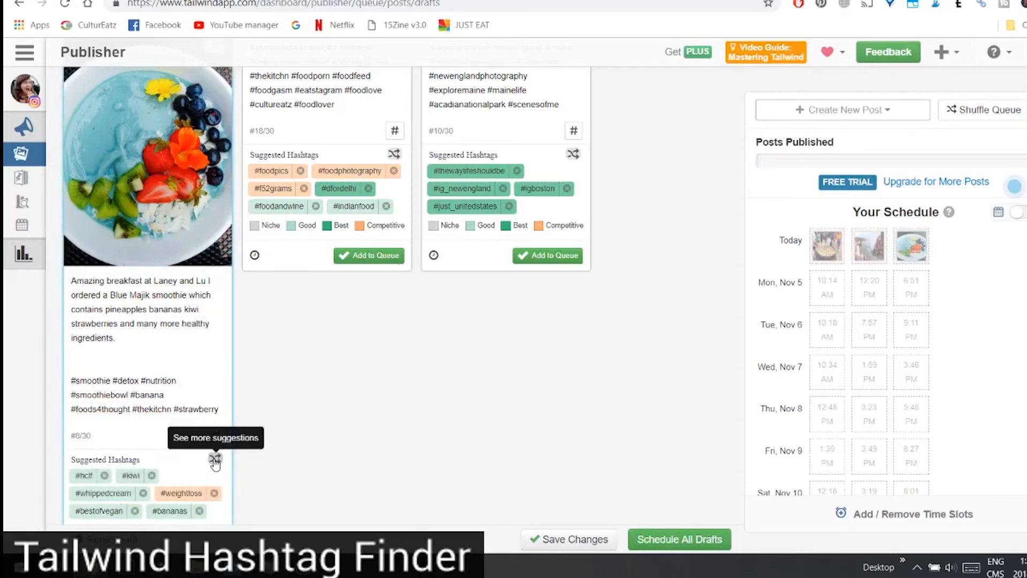
pyautogui.click(215, 460)
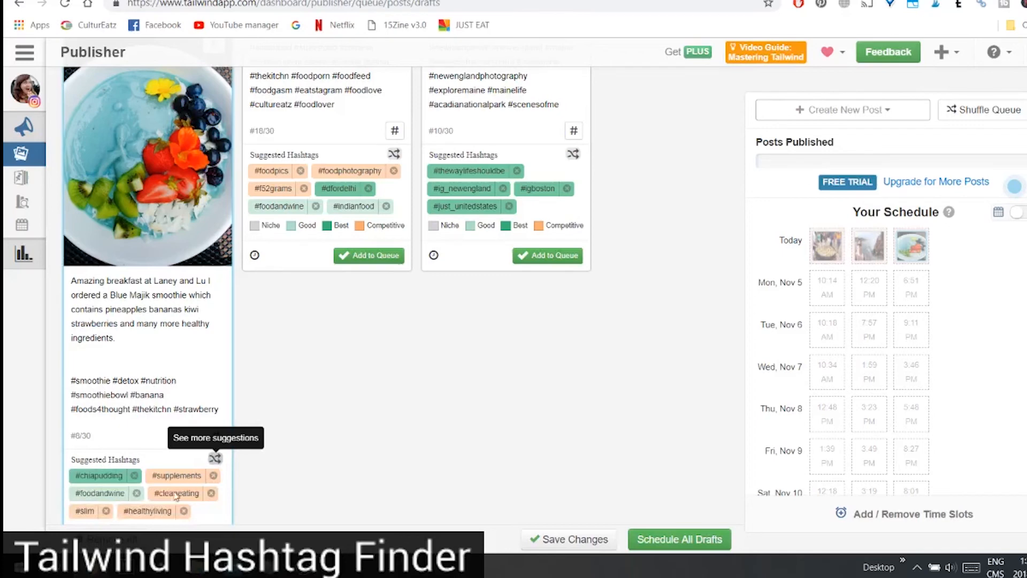
pyautogui.click(159, 512)
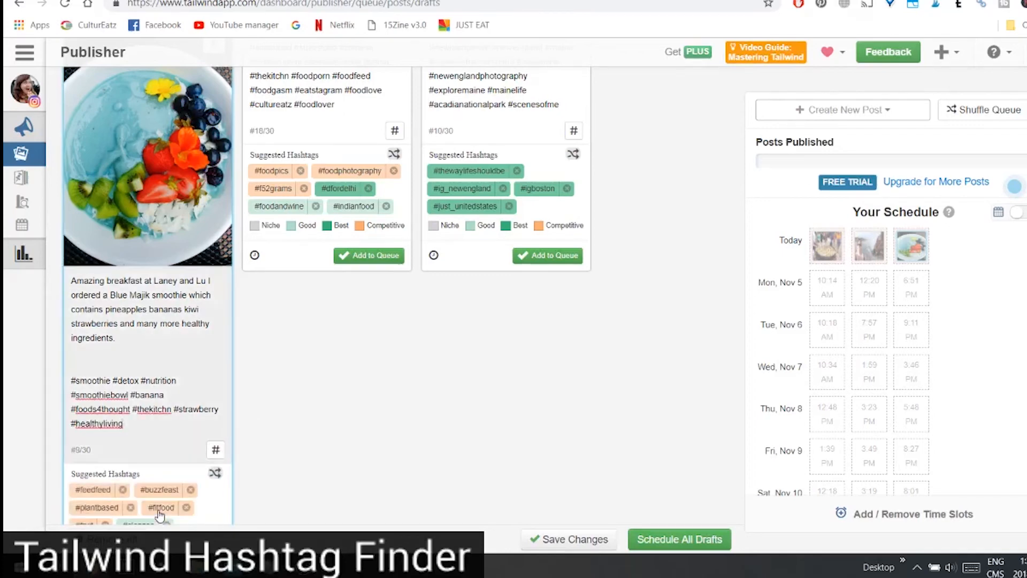
pyautogui.click(94, 490)
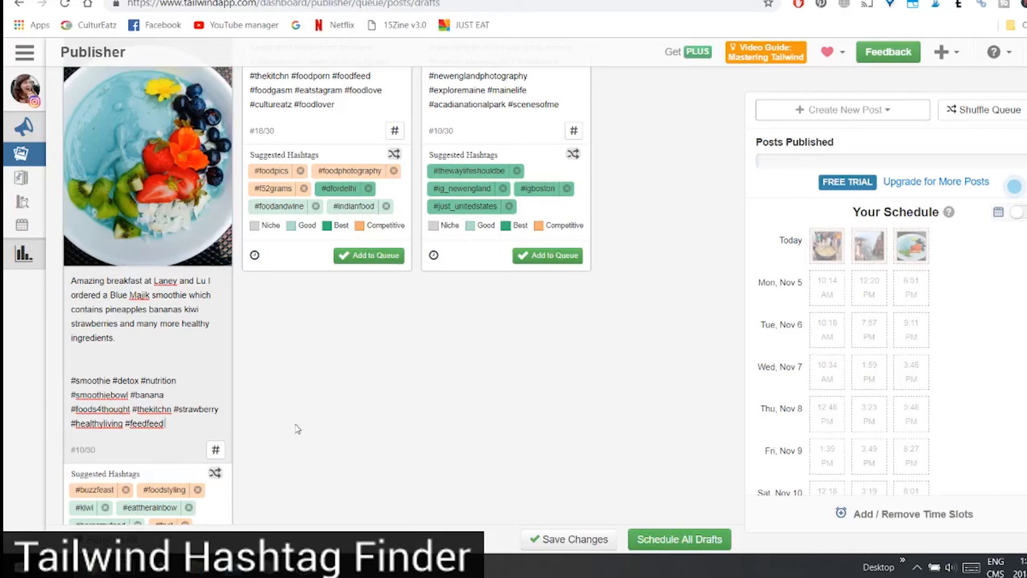
# Step: Insert the saved Food hashtag list at the end of the smoothie bowl caption
pyautogui.click(216, 451)
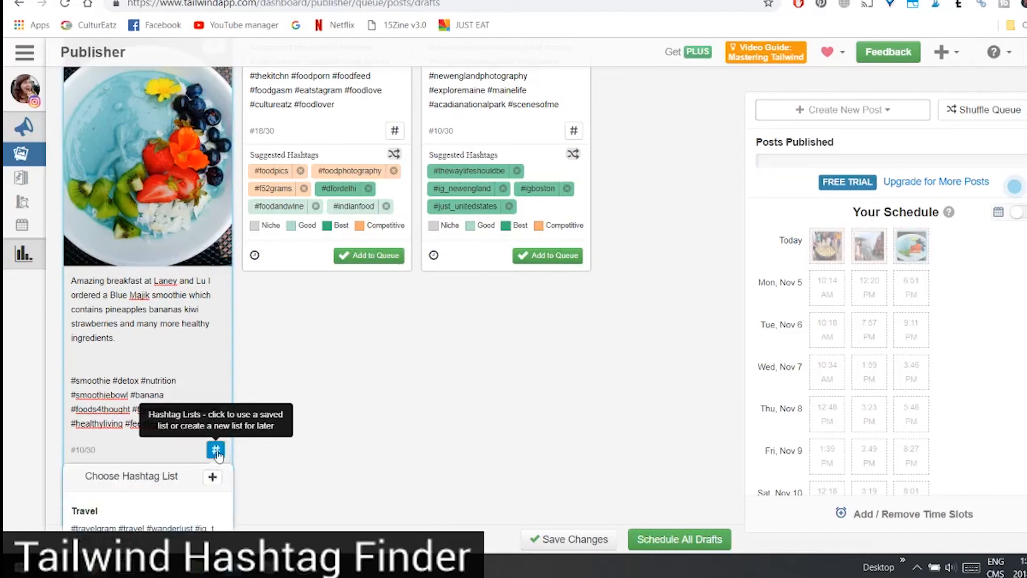
pyautogui.scroll(-2, 327, 294)
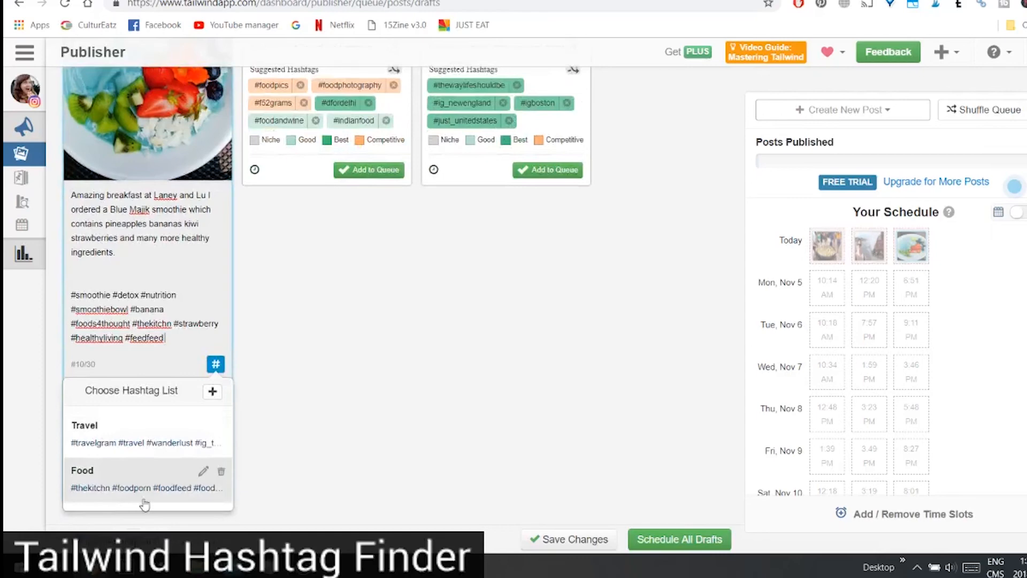
pyautogui.click(163, 491)
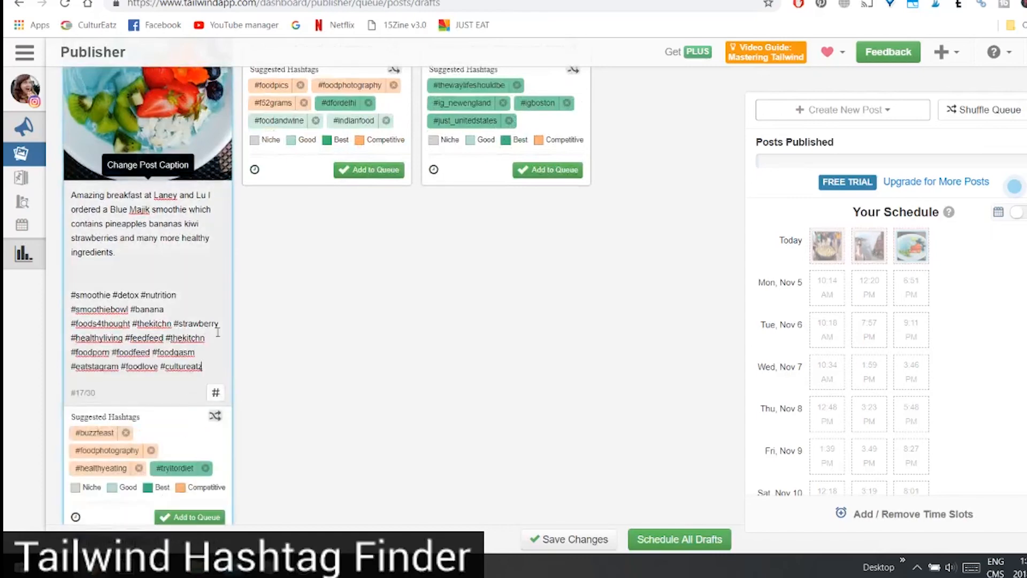
# Step: Delete the duplicate #thekitchn that follows #feedfeed in the smoothie bowl caption
pyautogui.click(165, 338)
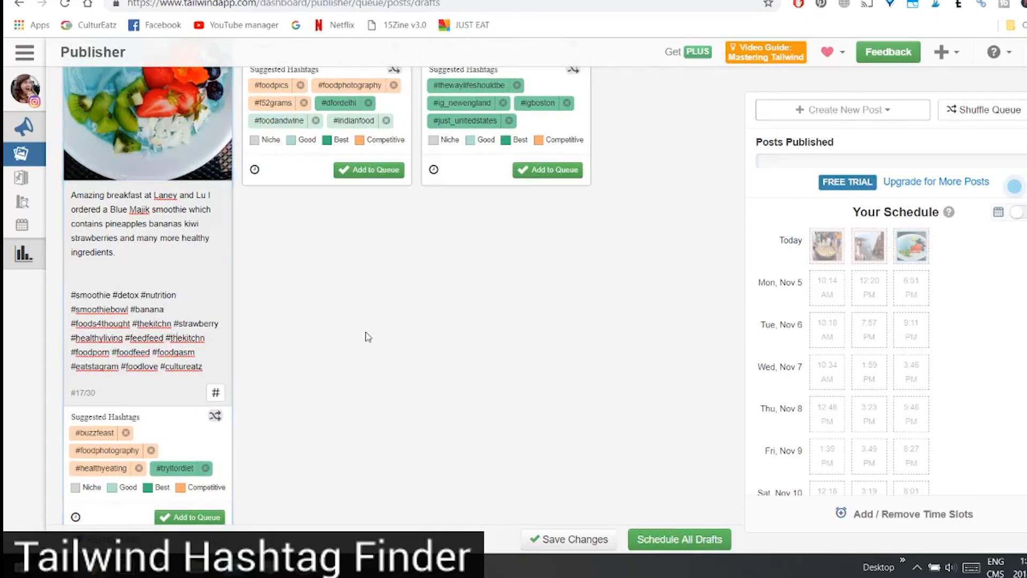
pyautogui.press('Delete')
pyautogui.press('Delete')
pyautogui.press('Delete')
pyautogui.press('Delete')
pyautogui.press('Delete')
pyautogui.press('Delete')
pyautogui.press('Delete')
pyautogui.press('Delete')
pyautogui.press('Delete')
pyautogui.press('Delete')
pyautogui.press('Delete')
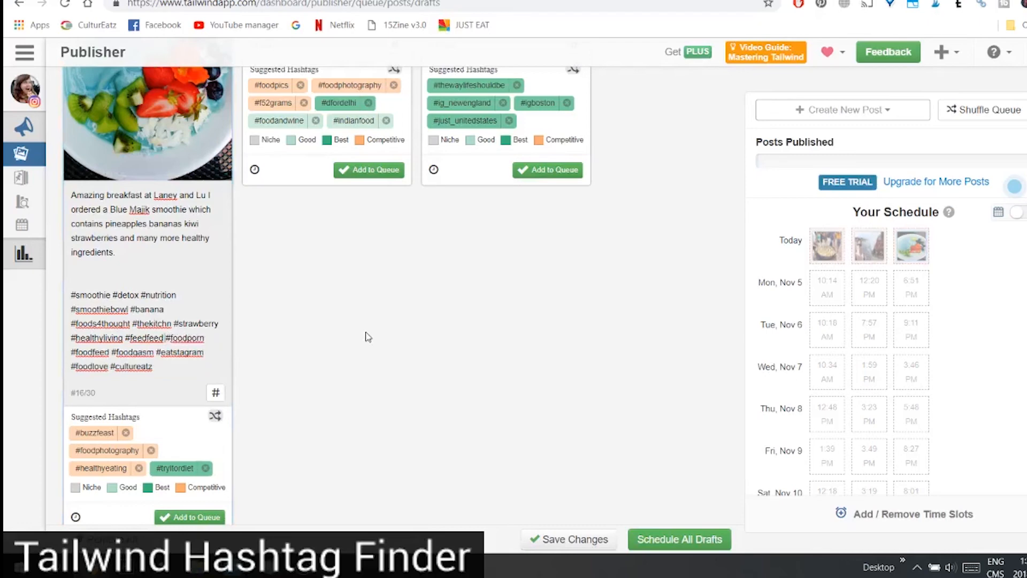
pyautogui.click(154, 367)
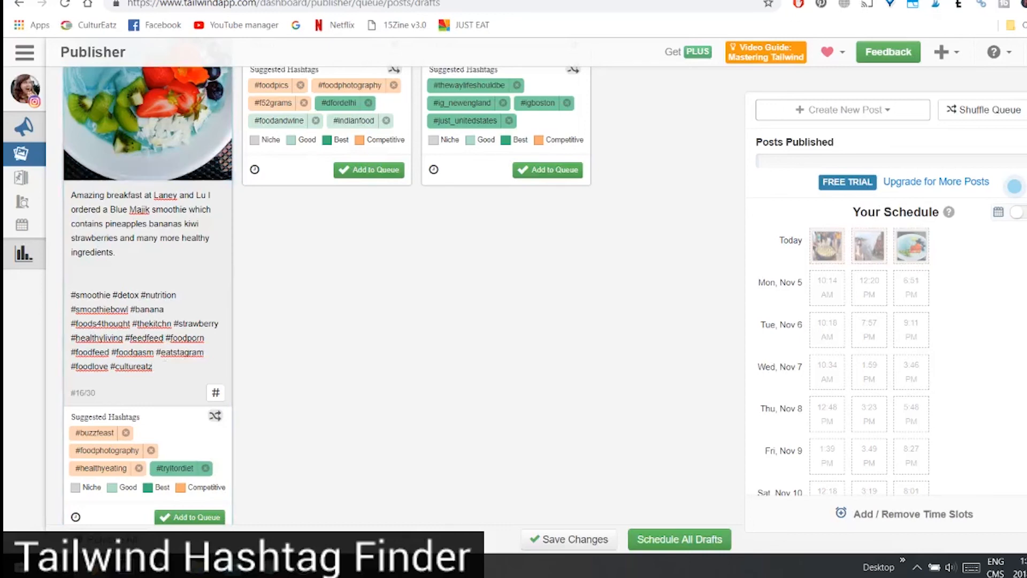
# Step: Add the smoothie bowl draft to the queue and preview its scheduled post in today's first time slot
pyautogui.scroll(-1, 154, 366)
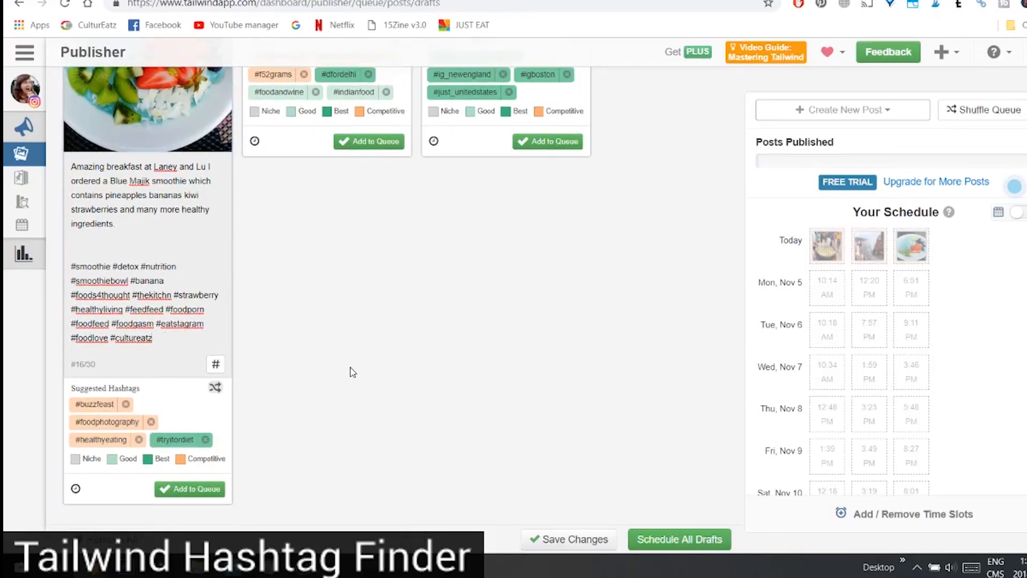
pyautogui.click(190, 489)
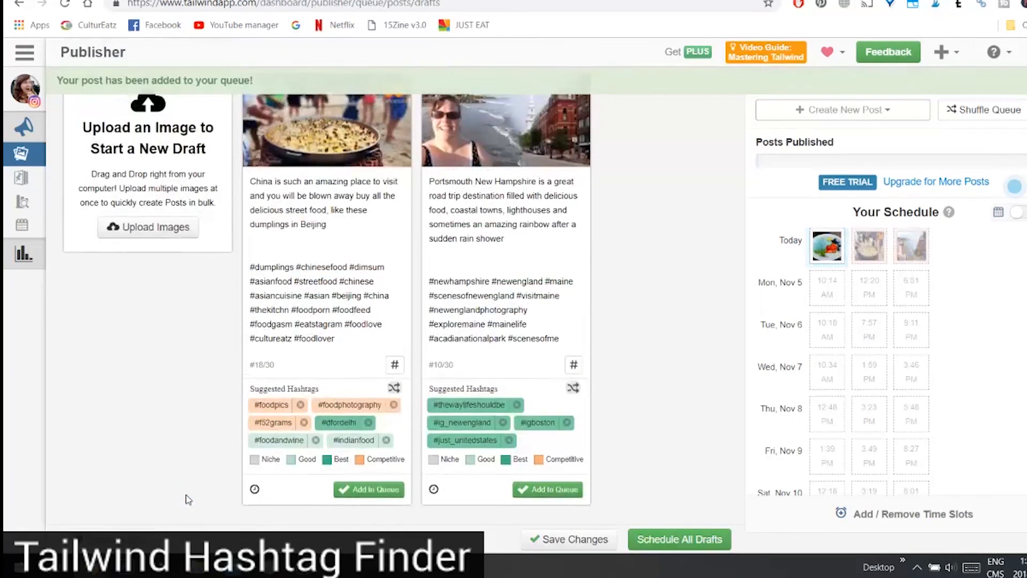
pyautogui.moveTo(847, 240)
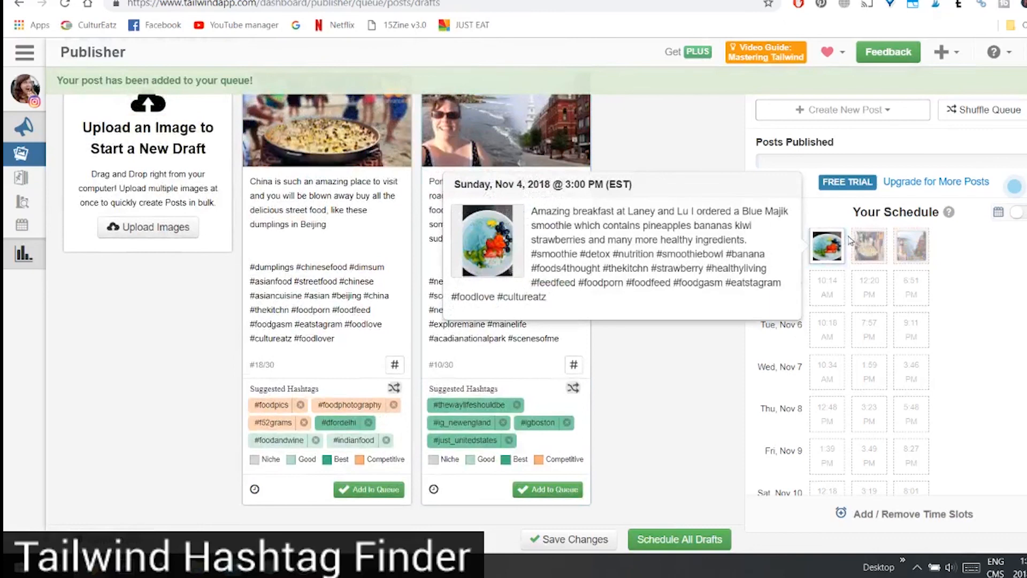